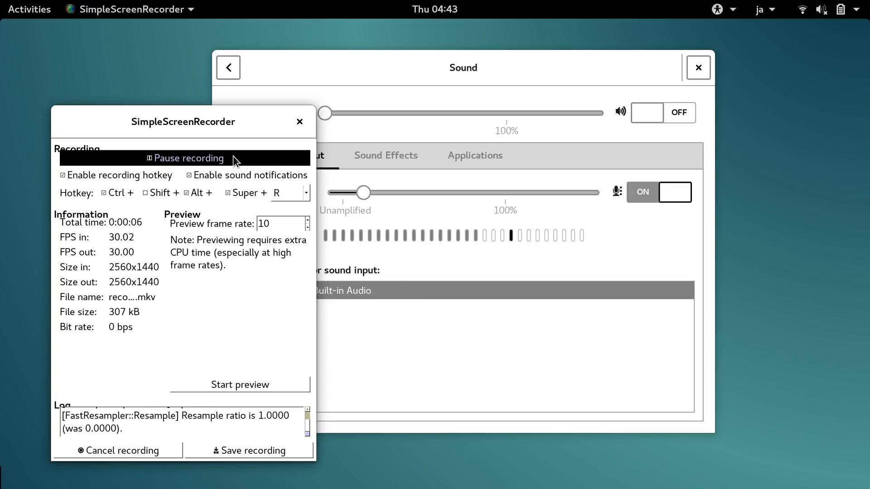
Step: Switch from SimpleScreenRecorder to the Emacs window showing the scratch buffer
key(alt+Tab)
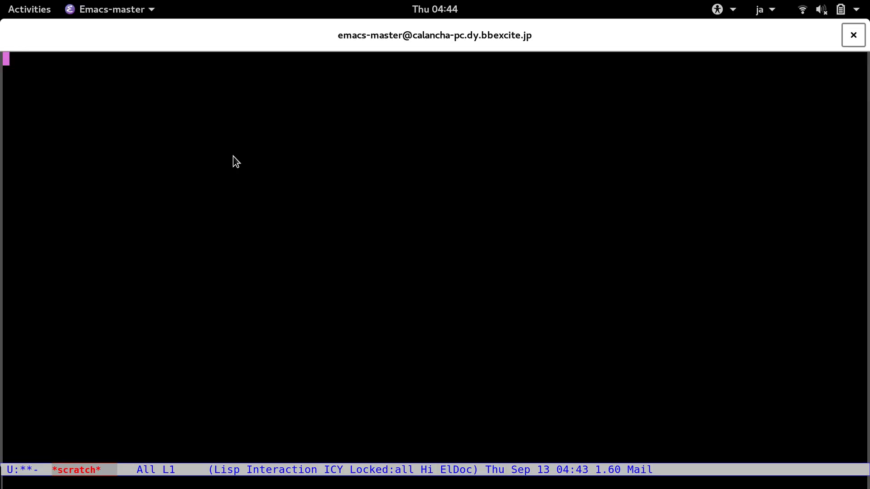
Step: Run emacs-uptime (about 20 days) and evaluate (length (buffer-list)) to get 2409 buffers
key(alt+x)
text(emacs-upt)
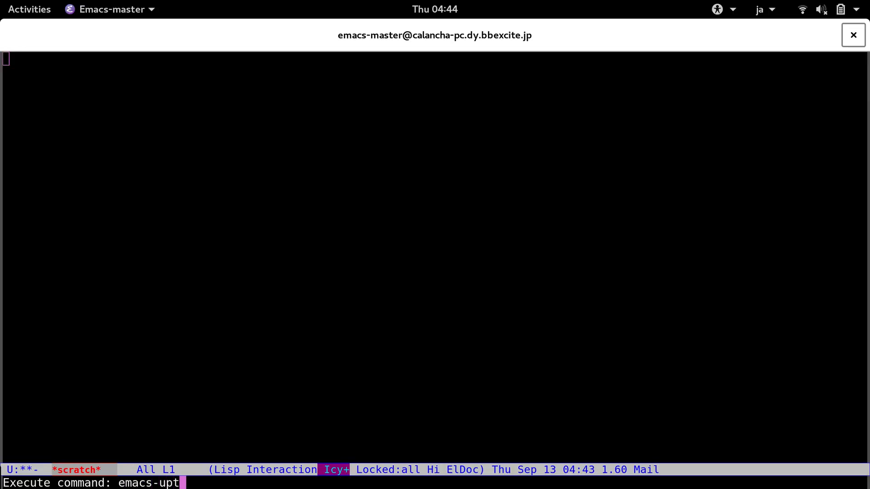
text(ime)
key(Return)
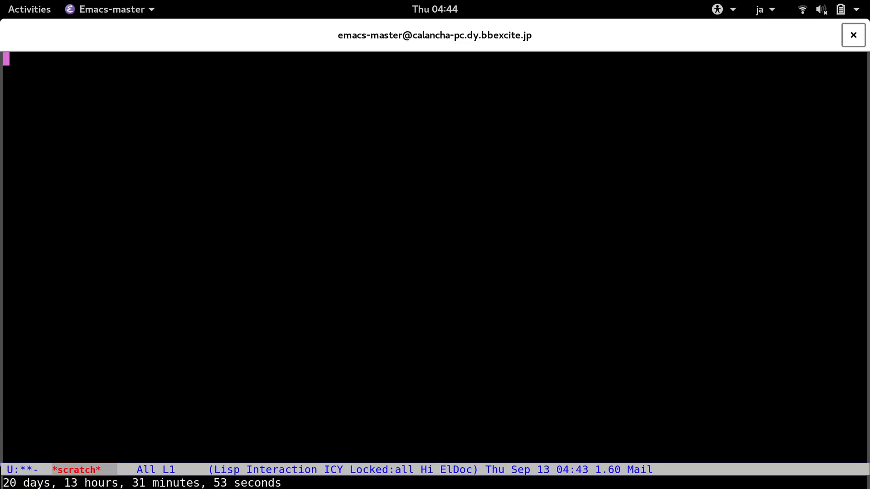
key(alt+colon)
text((buffer-list))
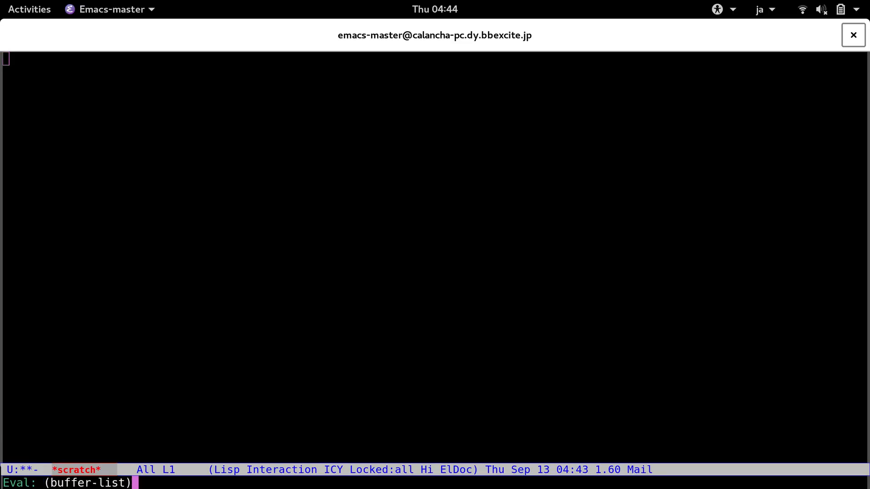
key(Return)
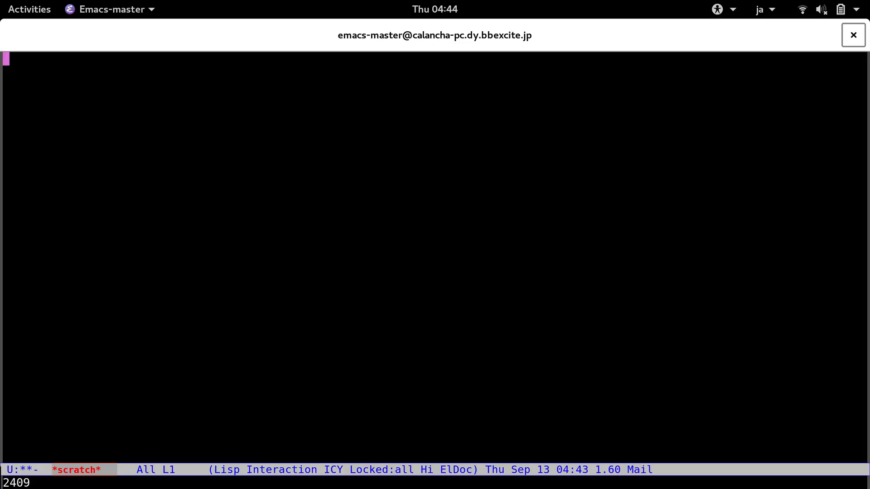
Step: From XTerm run 'edit /tmp/example.txt' and confirm the buffer count is now 2410
key(super+Tab)
key(super+Tab)
key(super+Tab)
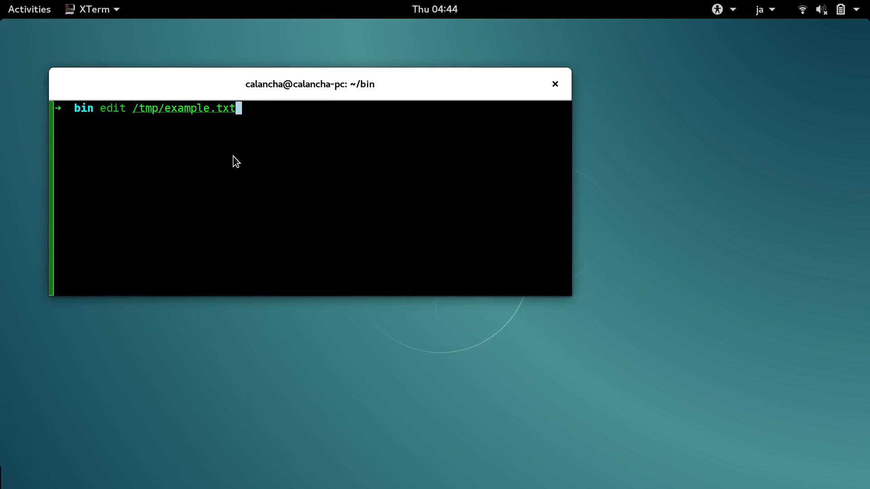
key(Return)
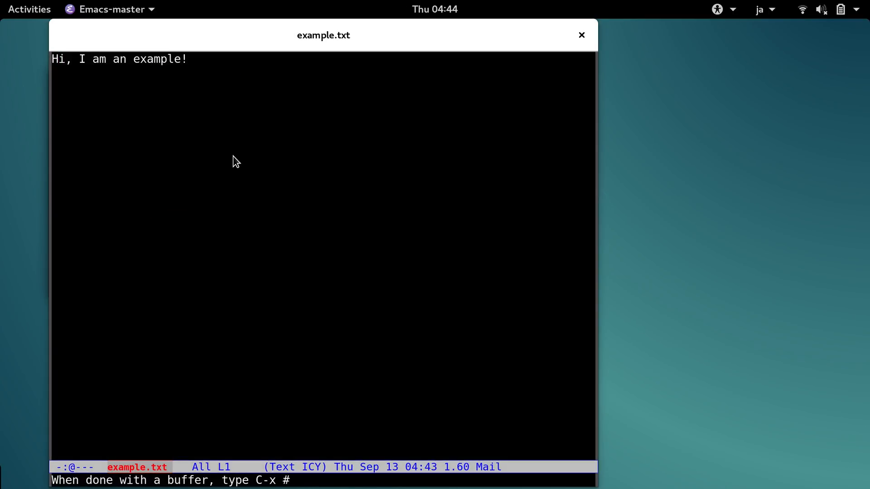
key(alt+colon)
text((length (buffer-list)))
key(Return)
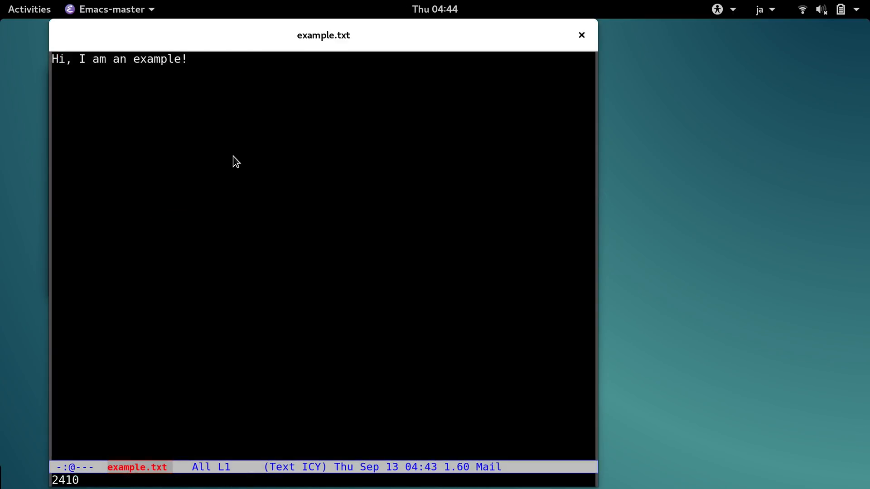
Step: Finish editing example.txt, closing its frame, and return to the main Emacs window
key(ctrl+x)
key(ctrl+c)
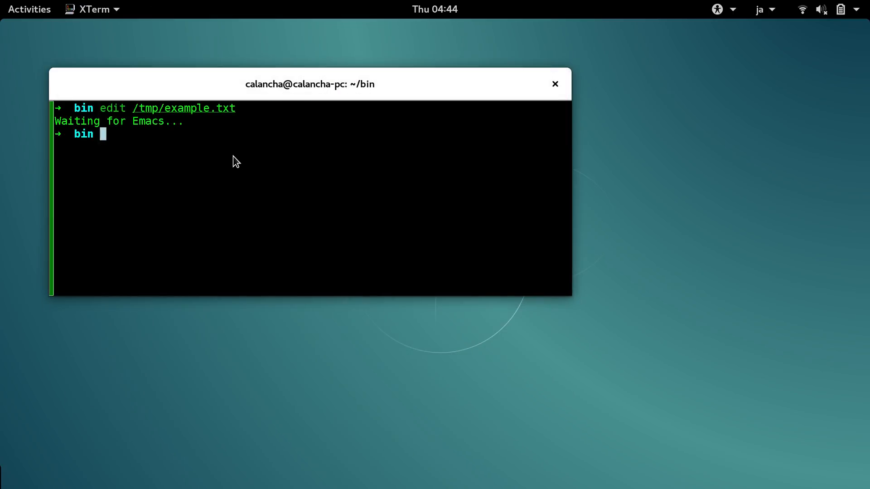
key(alt+Tab)
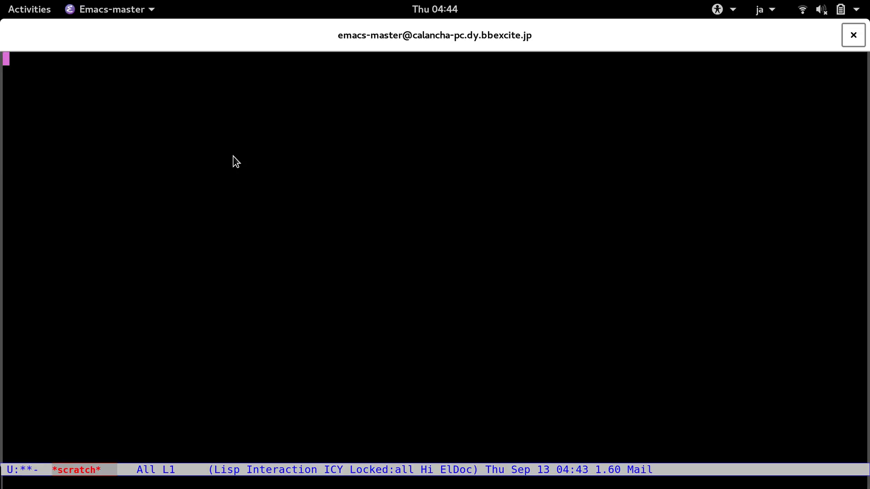
Step: Open the Ibuffer list grouped by major mode and jump to its top
key(ctrl+x)
key(ctrl+b)
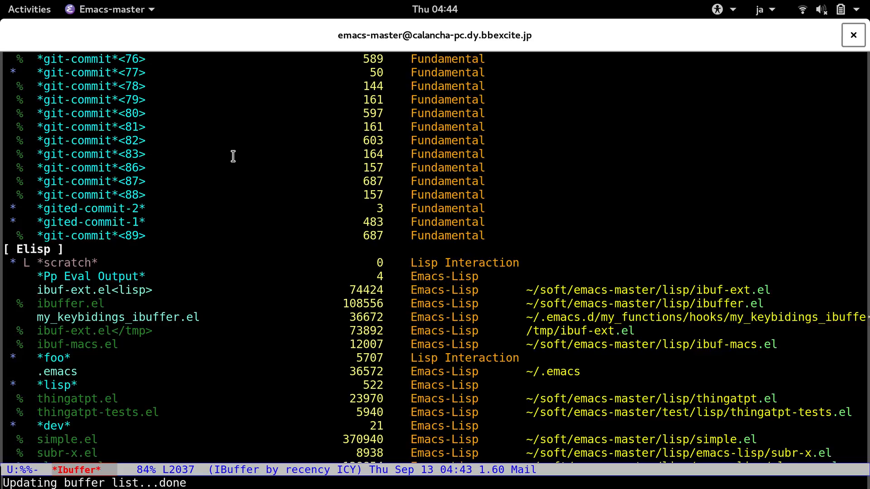
key(alt+less)
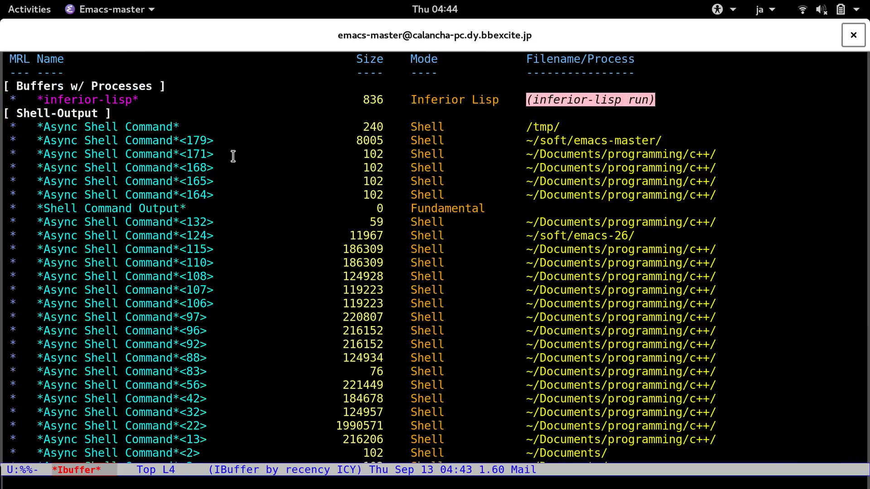
Step: Step through the mode group headings down to the Elisp and Haskell groups
key(Tab)
key(Tab)
key(Tab)
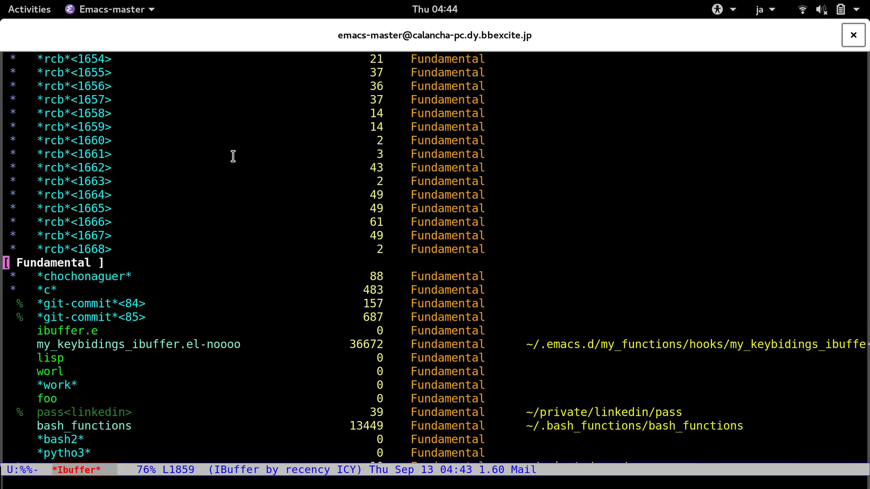
key(Tab)
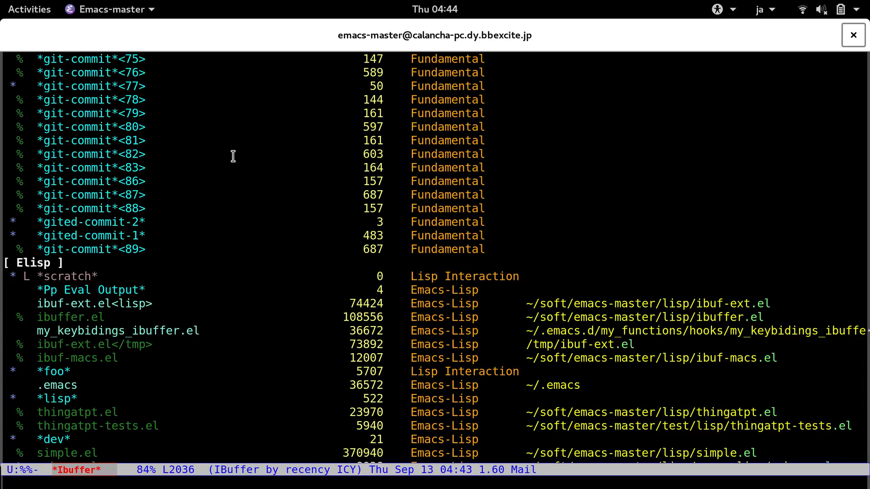
key(Tab)
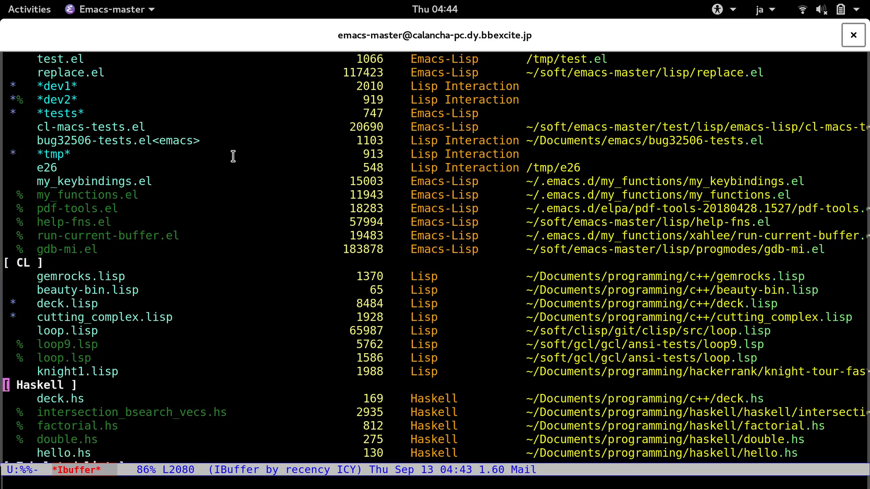
key(Tab)
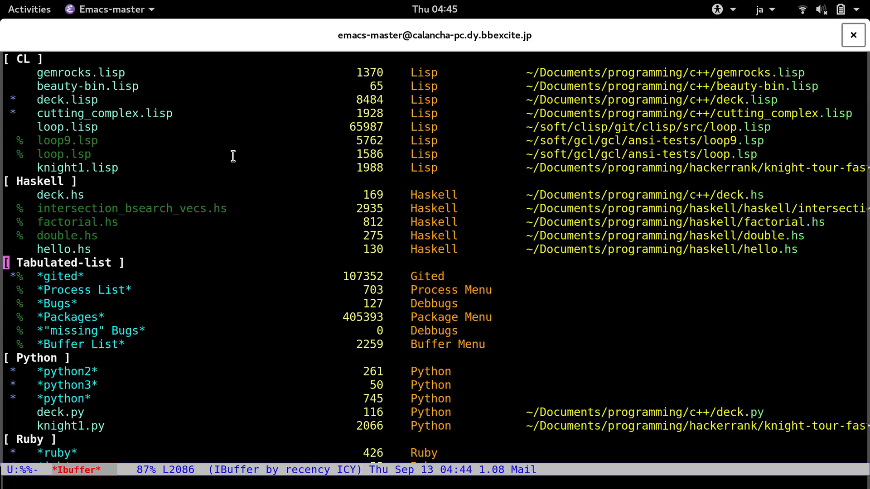
Step: Browse the list end to top and locate the hola.c entry, then return to the top
key(alt+greater)
key(alt+less)
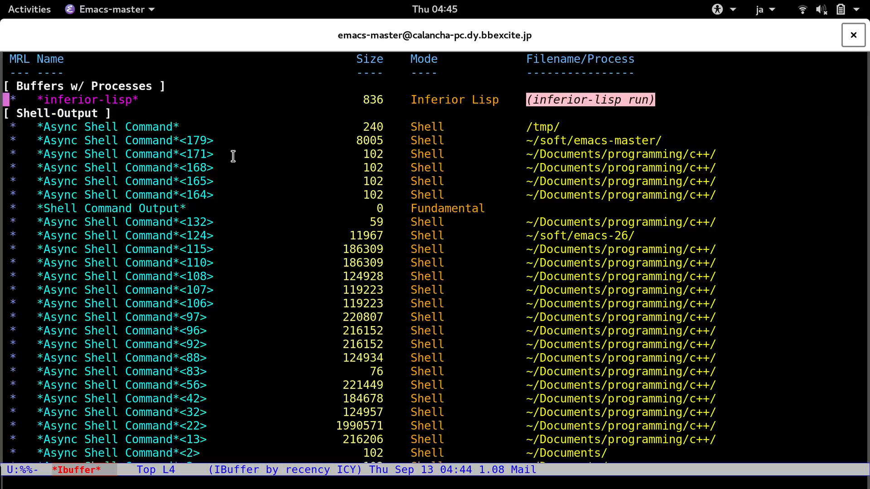
text(jhola.)
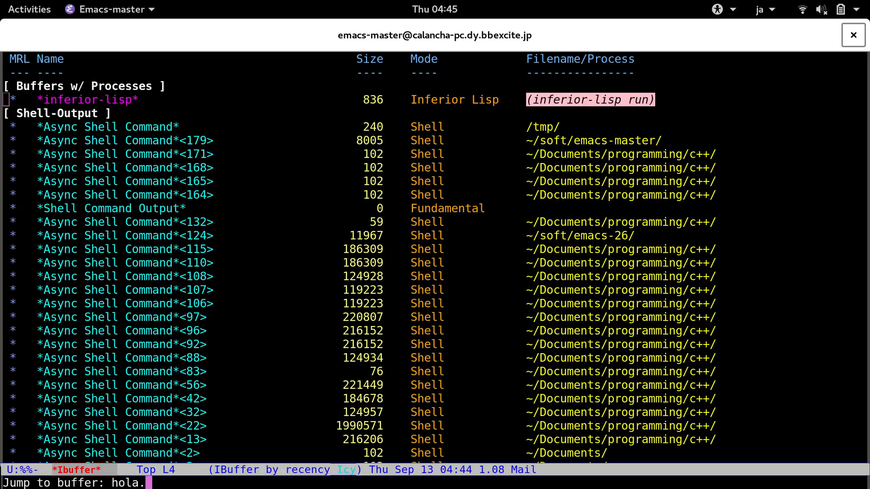
text(c)
key(Return)
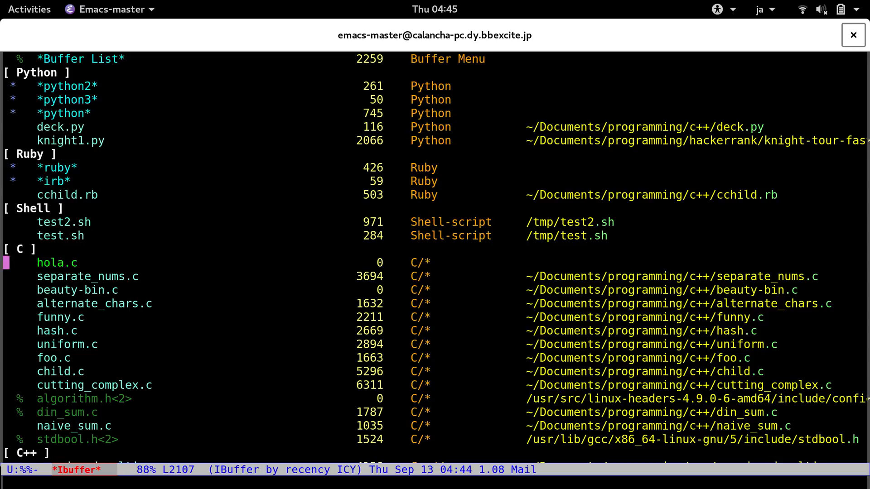
key(alt+less)
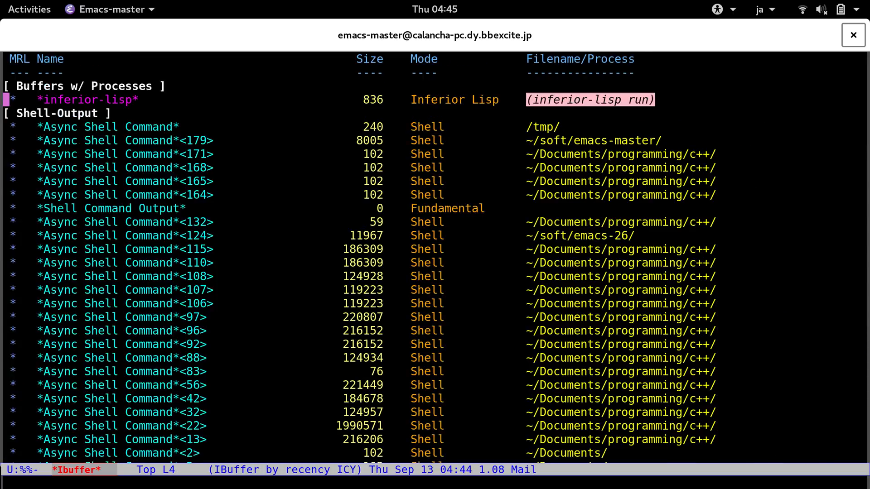
Step: Mark buffers whose contents match 'drago', view the marked *drago* buffer, then restore the buffer list
key(percent)
text(g)
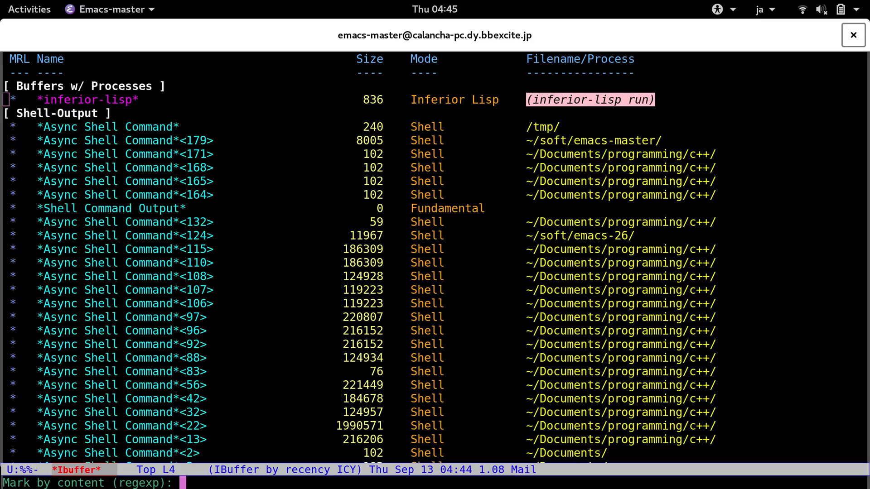
text(drago)
key(Return)
key(alt+braceright)
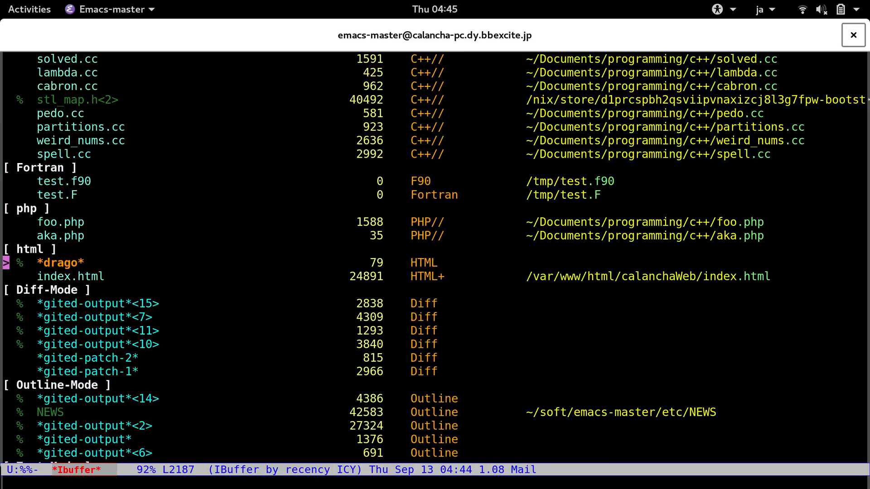
key(Return)
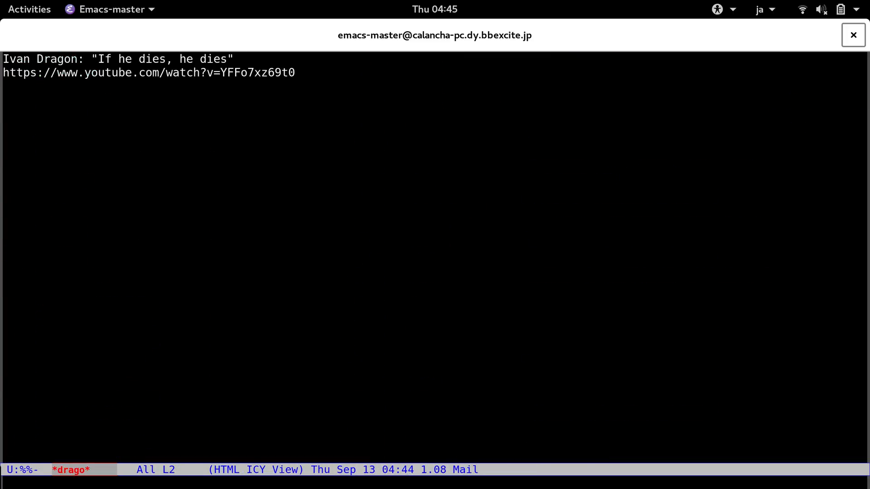
key(ctrl+c)
key(Left)
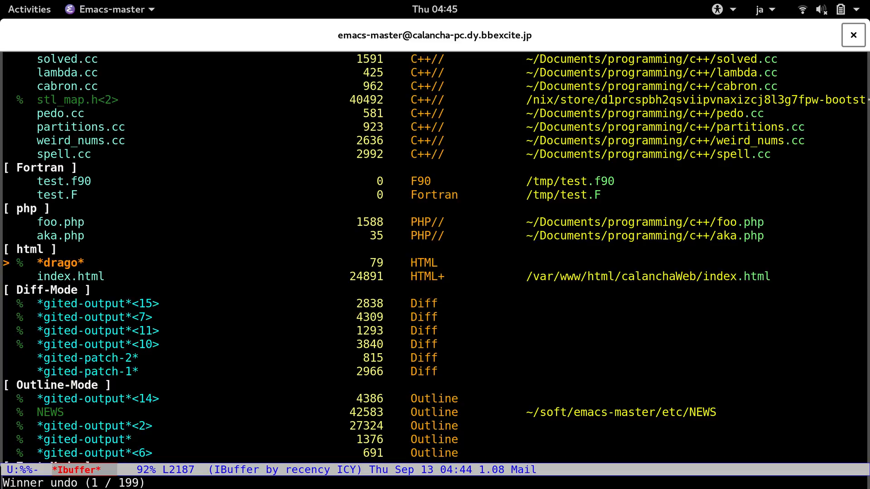
Step: Mark buffers whose contents match 'bleed' and open the marked *chochonaguer* buffer
key(alt+less)
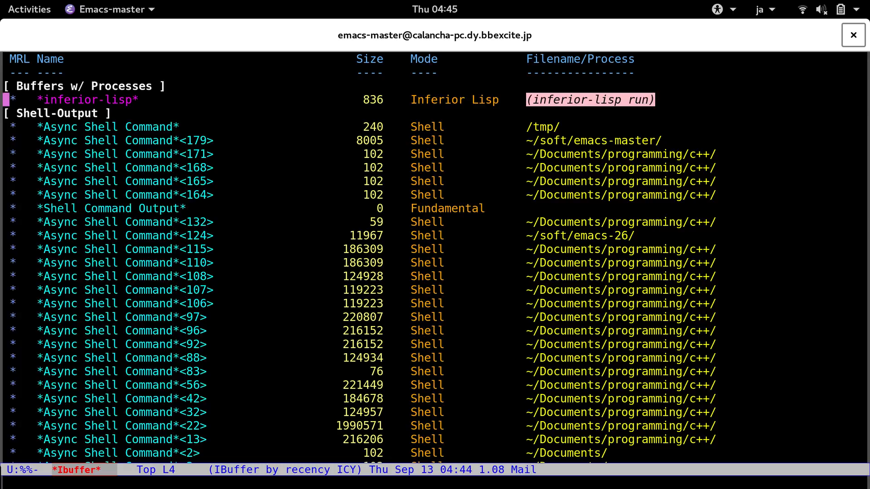
key(percent)
text(g)
text(bl)
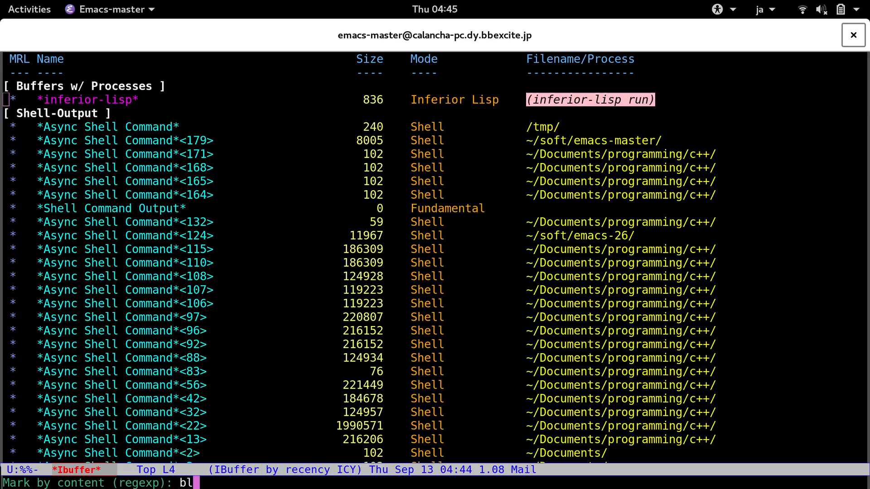
text(eed)
key(Return)
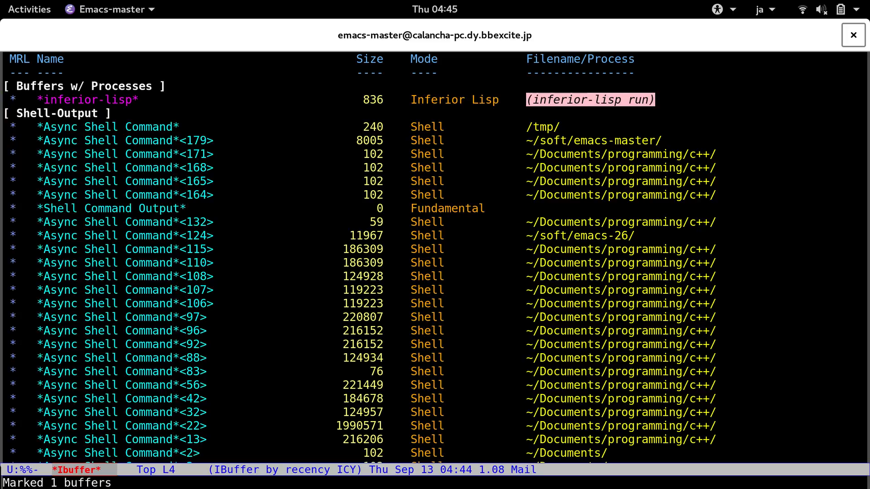
key(alt+braceright)
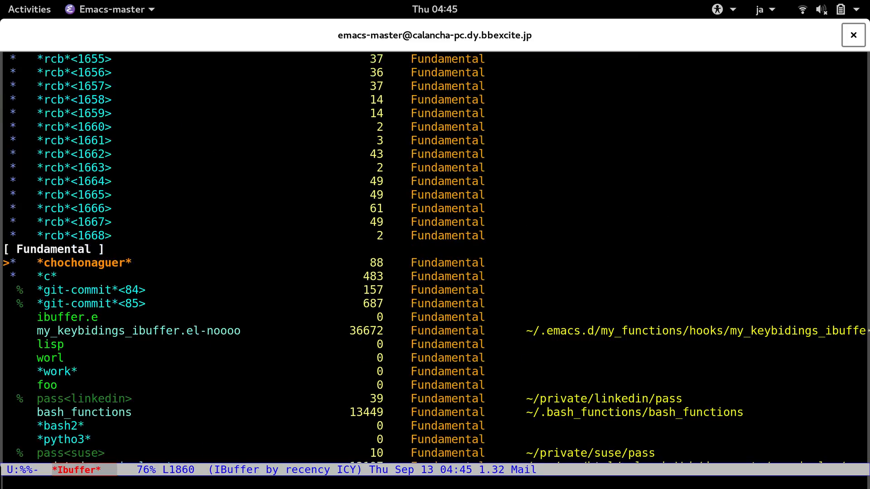
key(Return)
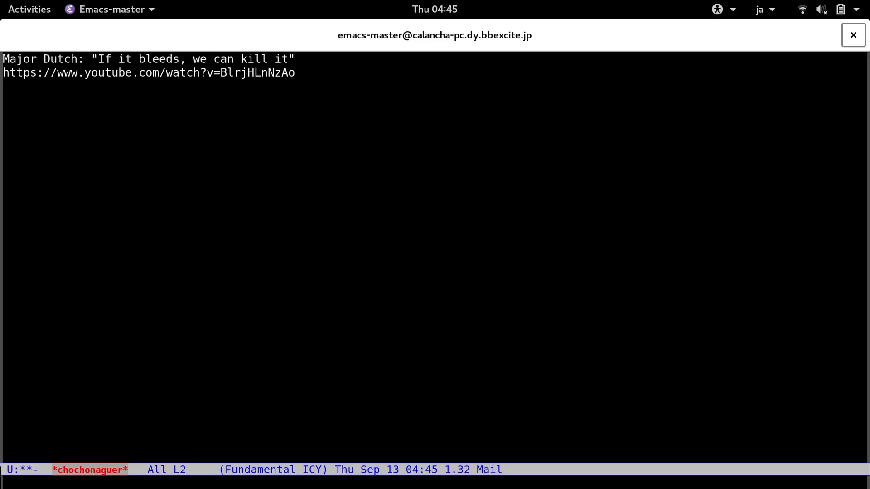
Step: Restore the buffer list and browse from its top to the Dired group at the end
key(ctrl+c)
key(Left)
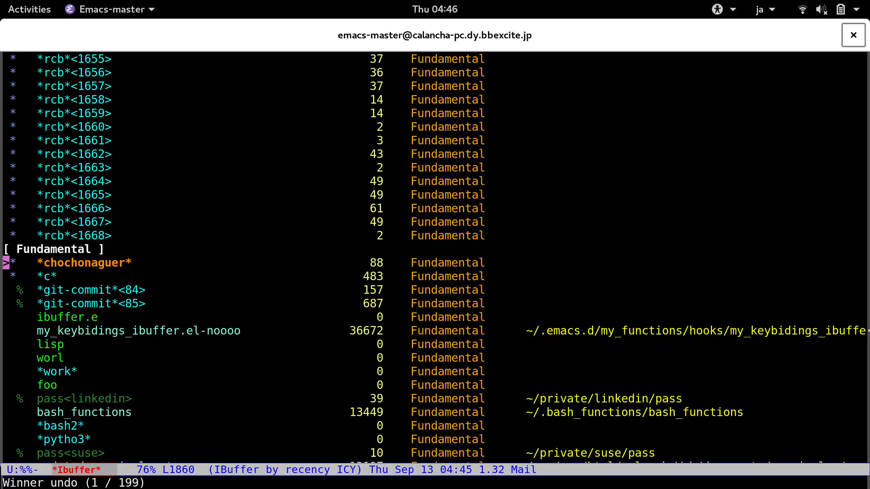
key(alt+less)
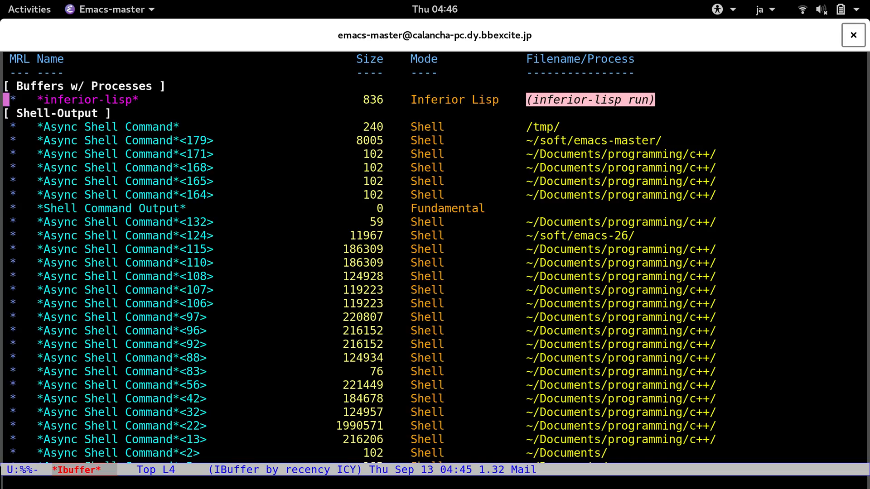
key(alt+greater)
key(alt+p)
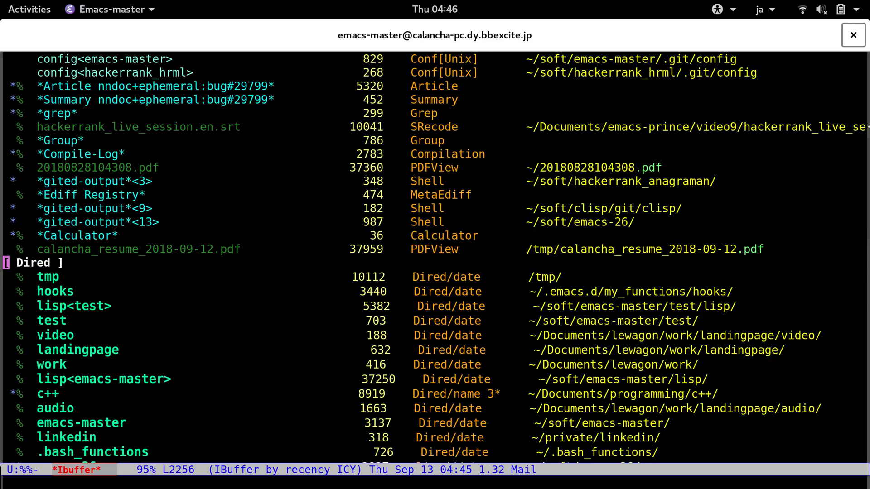
key(alt+p)
key(alt+p)
key(alt+p)
key(alt+p)
key(alt+p)
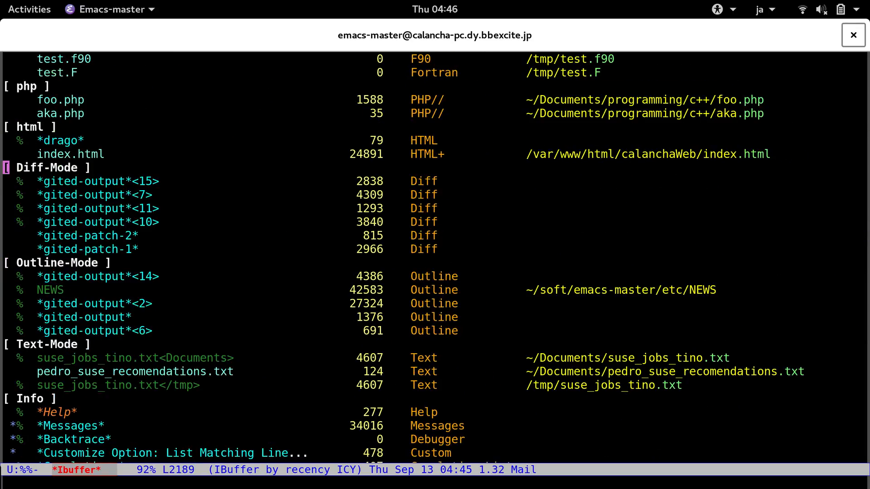
key(alt+p)
key(alt+p)
key(alt+p)
key(alt+p)
key(alt+p)
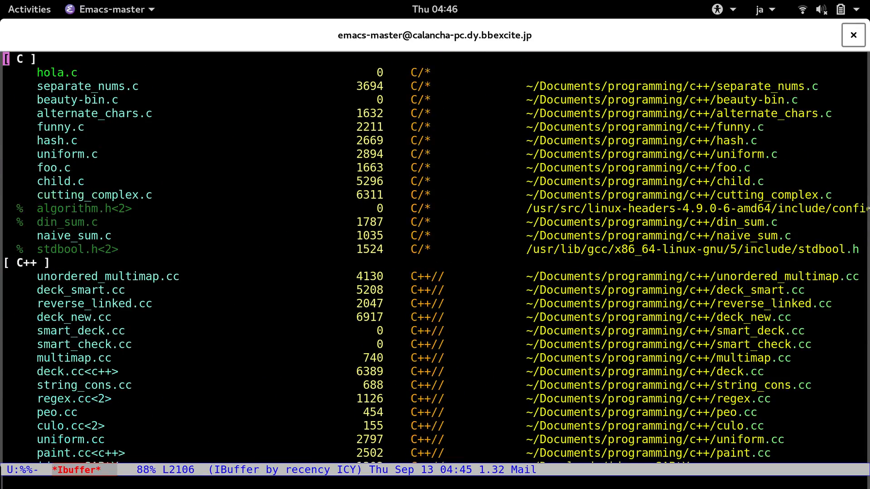
key(alt+p)
key(alt+n)
key(alt+n)
key(alt+n)
key(alt+n)
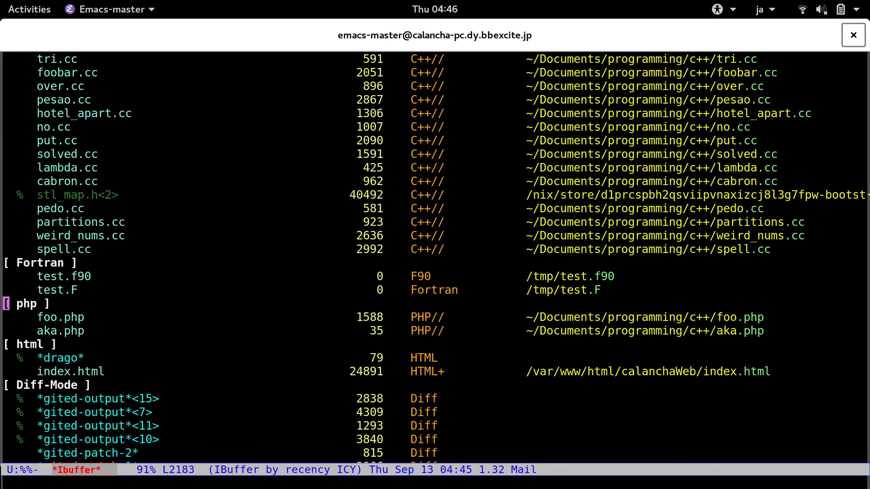
key(alt+p)
key(alt+p)
key(alt+n)
key(alt+p)
key(alt+n)
key(alt+p)
key(alt+p)
key(alt+p)
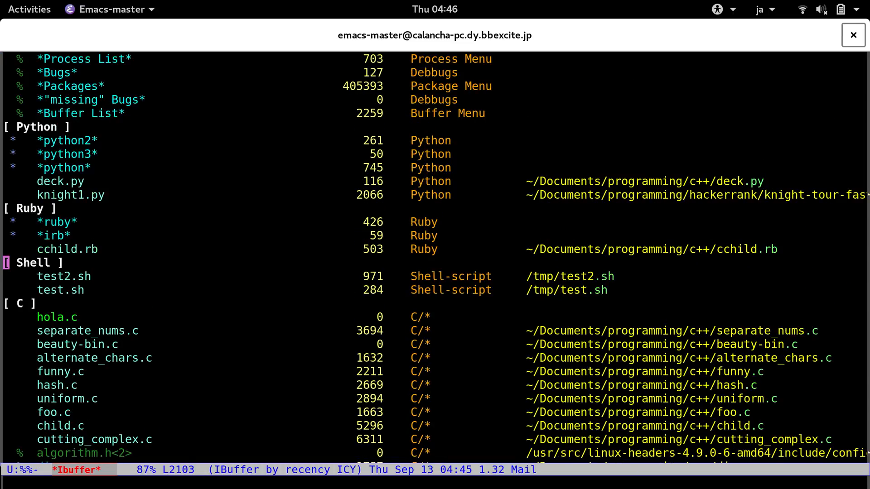
Step: Filter the list to c++-mode buffers (58) and view it from end back to unordered_multimap.cc at the top
key(slash)
text(m)
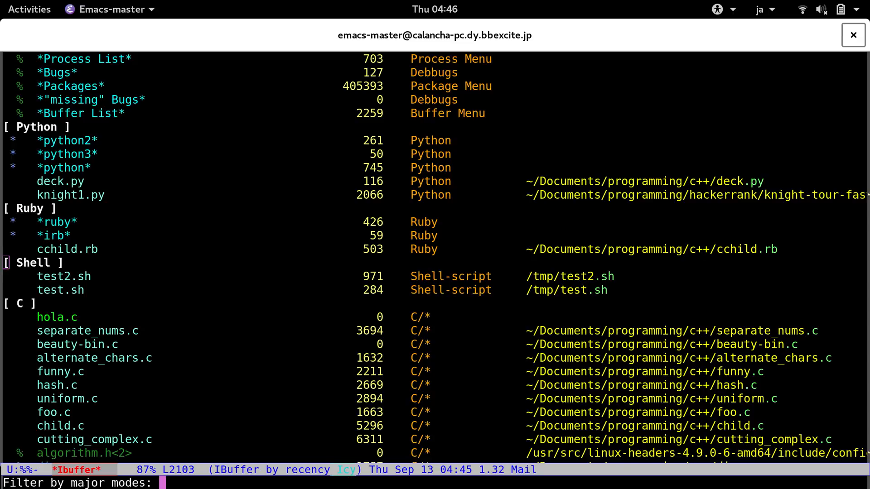
text(c++)
text(-mode)
key(Return)
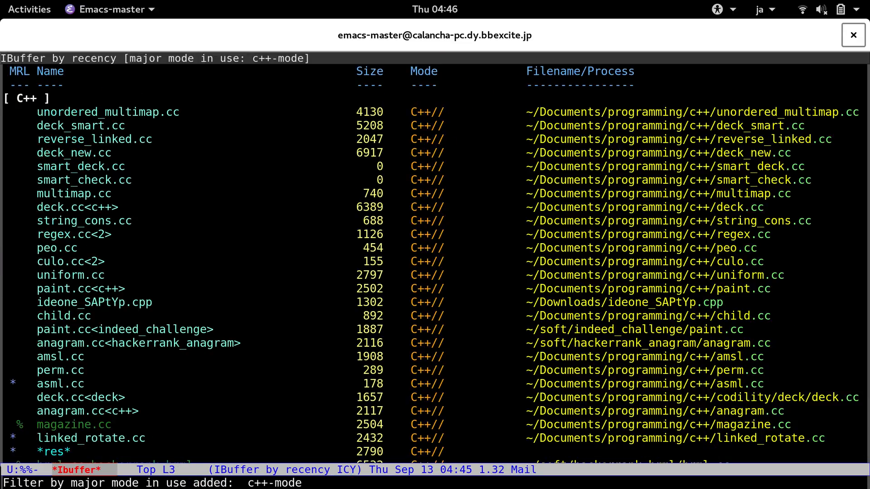
key(alt+greater)
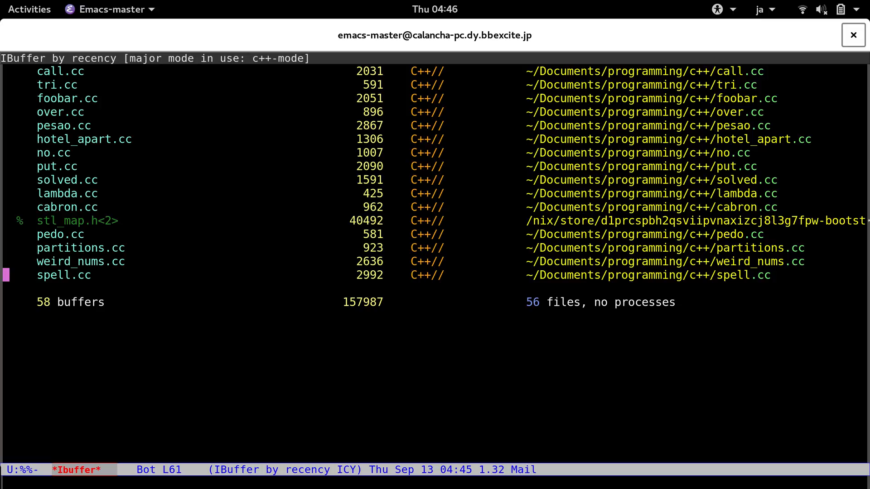
key(alt+less)
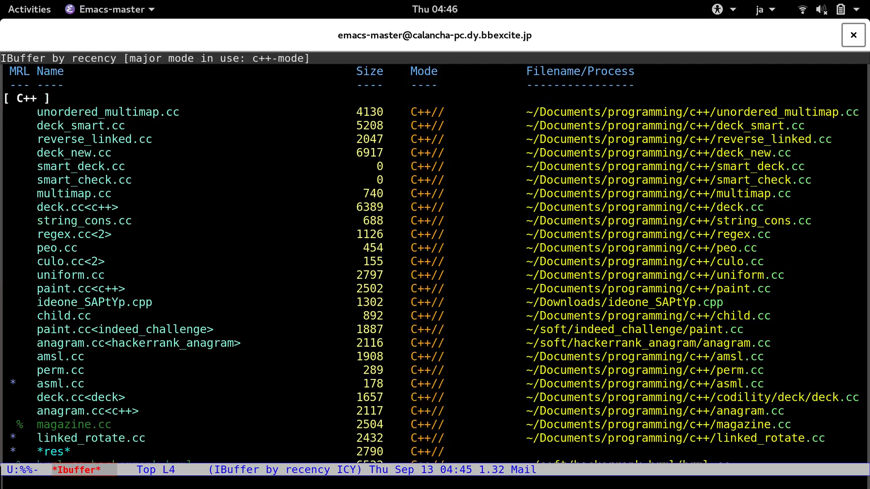
Step: Add a c-mode major-mode filter, cancelling a couple of mistyped prompts along the way
key(slash)
key(m)
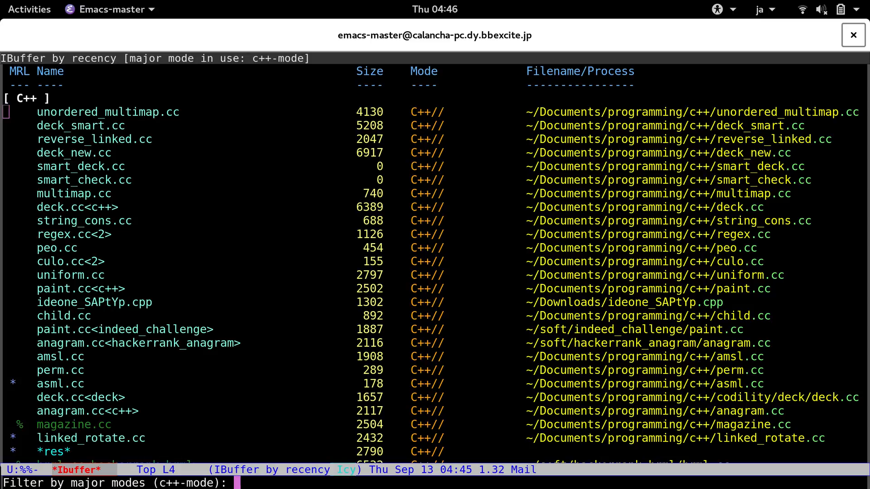
text(c-mode)
key(Return)
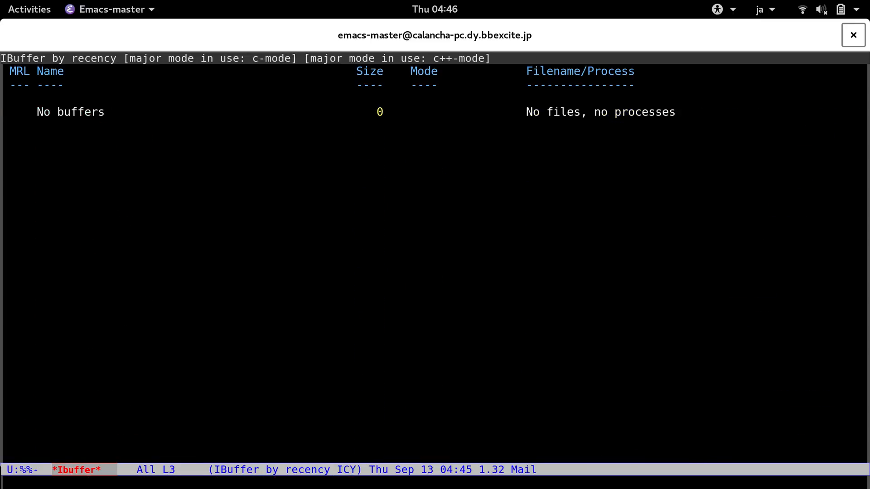
key(slash)
key(ctrl+g)
key(backslash)
key(bar)
key(ctrl+g)
Step: Combine the c-mode and c++-mode filters with OR and return to the top of the filtered list
key(slash)
key(bar)
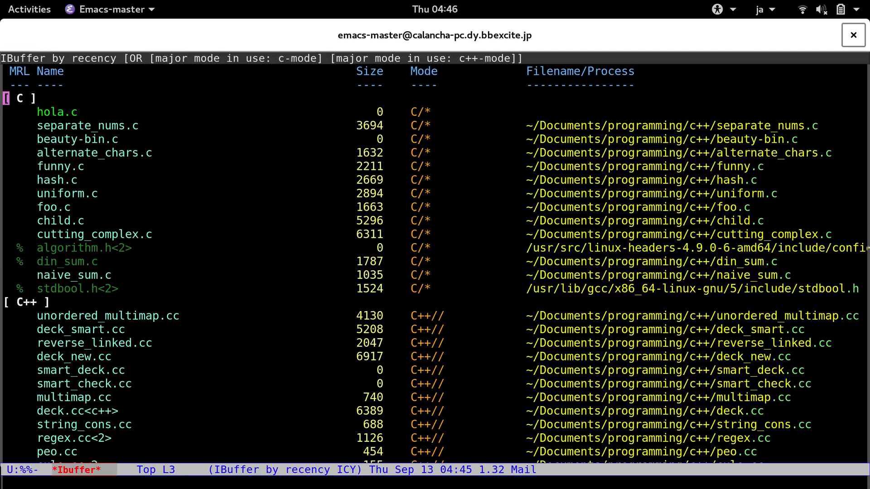
key(alt+greater)
key(slash)
key(shift+m)
key(alt+p)
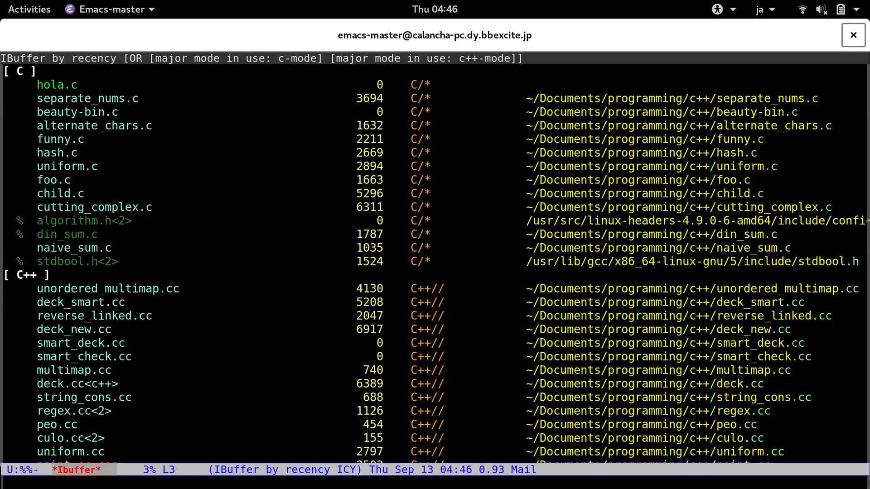
Step: Add an emacs-lisp-mode filter, cancelling a stray shell-command prompt
key(slash)
text(m)
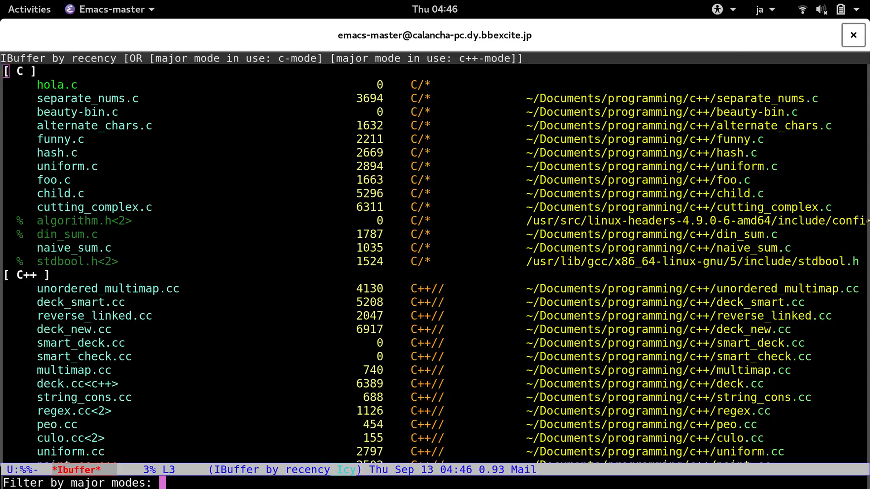
text(emacs-lisp-m)
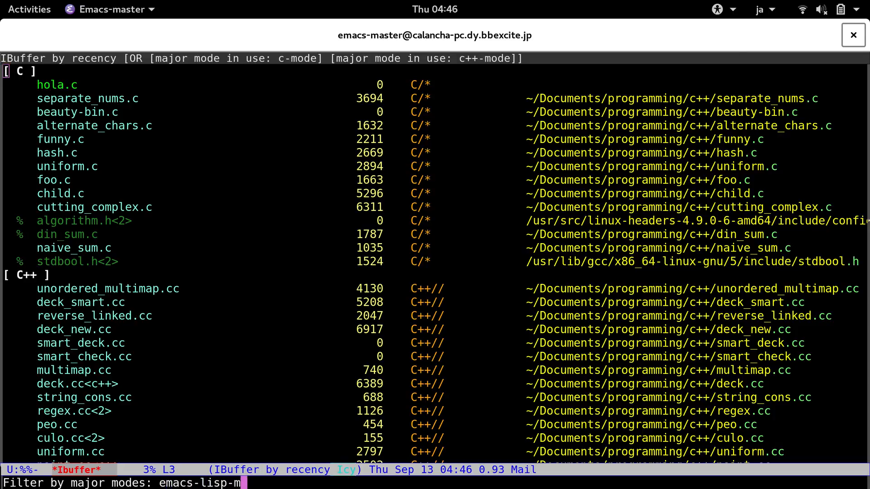
text(ode)
key(Return)
key(backslash)
key(bar)
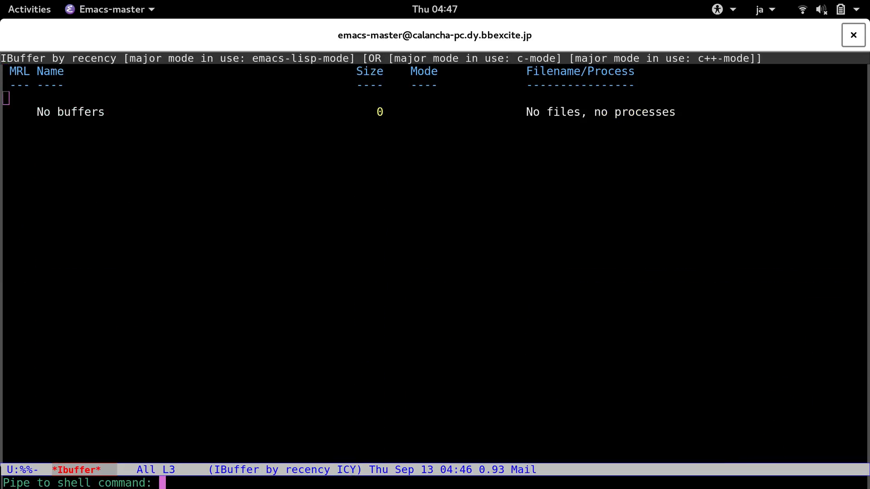
key(ctrl+g)
Step: OR the Emacs-Lisp filter with the C and C++ filters (99 buffers) and step through the group headings
key(slash)
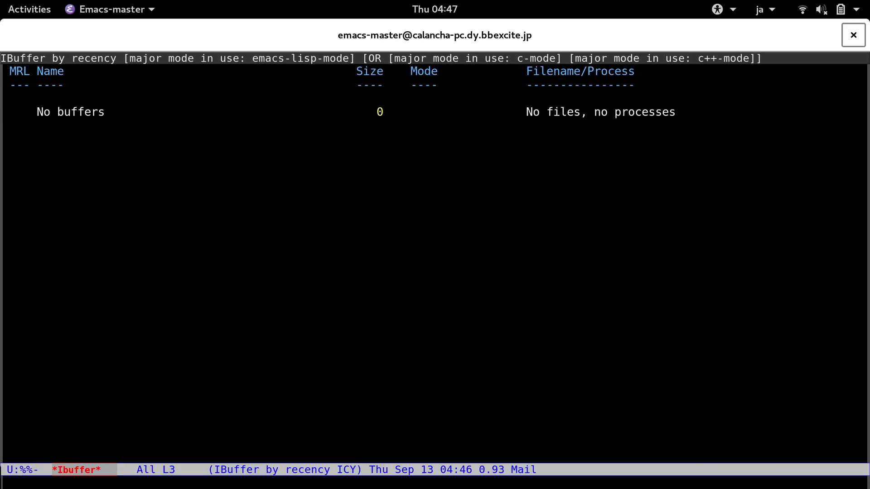
key(bar)
key(Tab)
key(Tab)
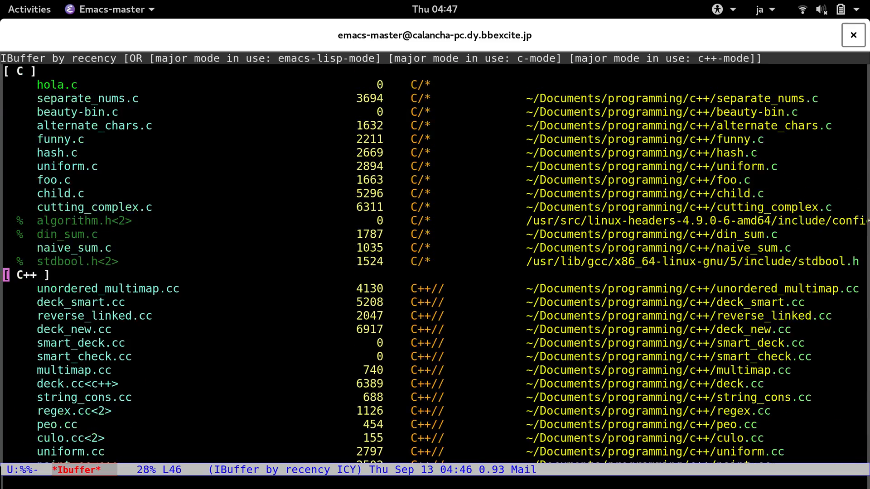
key(Tab)
Step: With filters cleared, browse the full 2322-buffer list through the Shell-Output, CL, Haskell, Tabulated-list, Ruby and Shell groups
key(alt+greater)
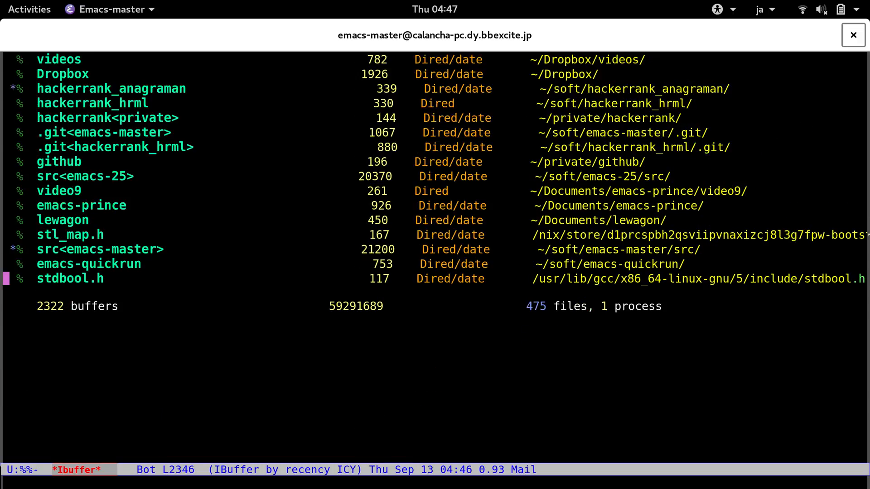
key(alt+less)
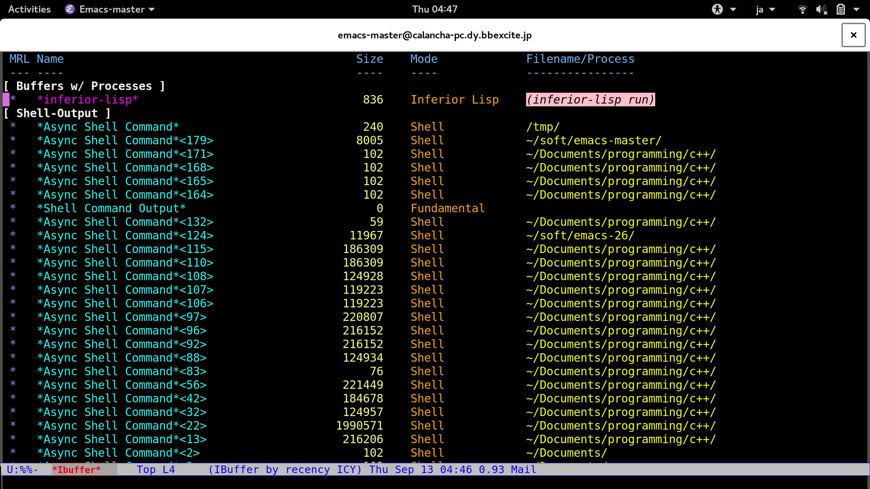
key(Down)
key(Tab)
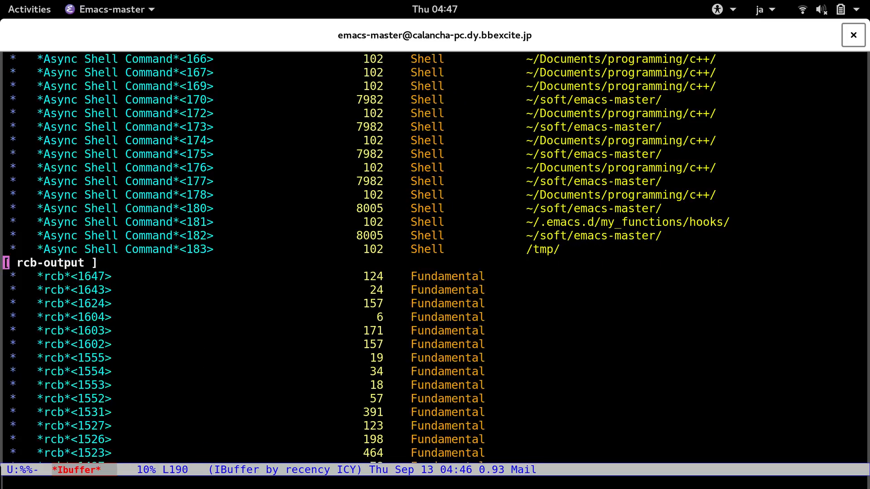
key(Tab)
key(Tab)
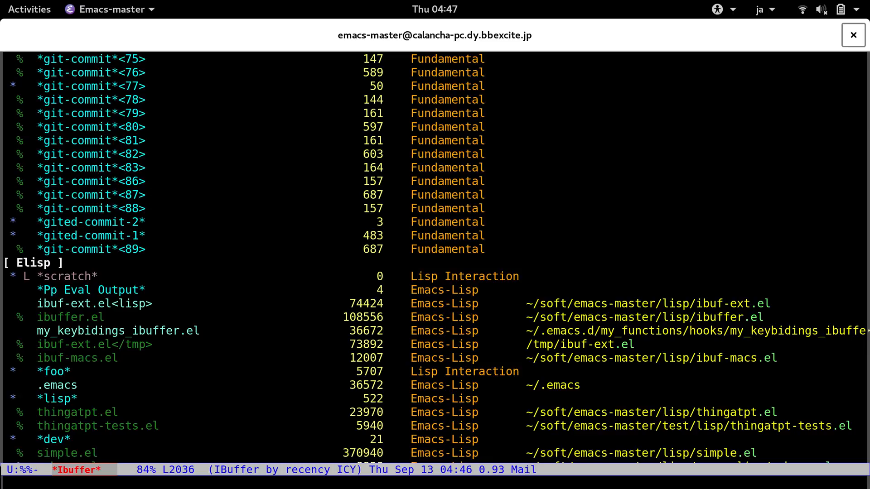
key(Tab)
key(Tab)
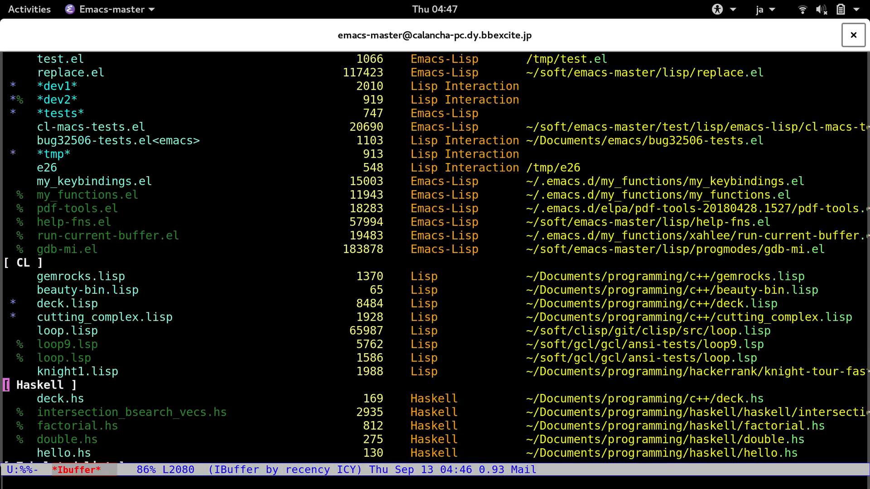
key(Tab)
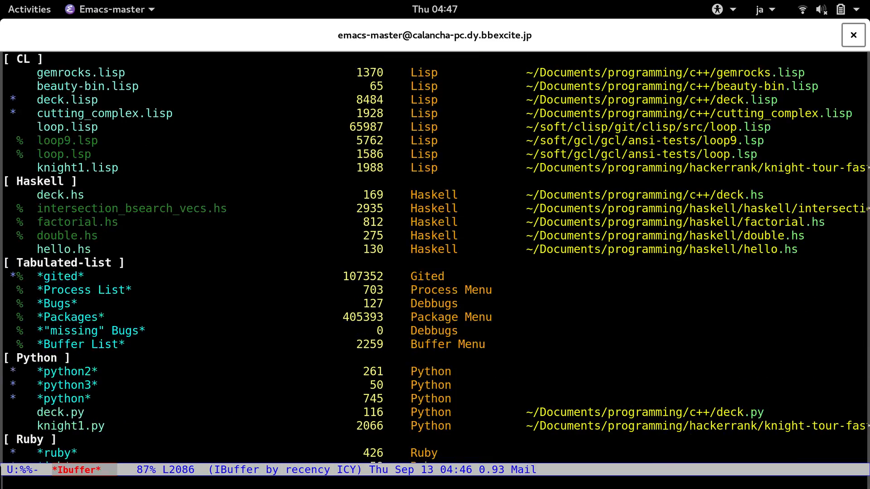
key(Tab)
key(Tab)
key(Tab)
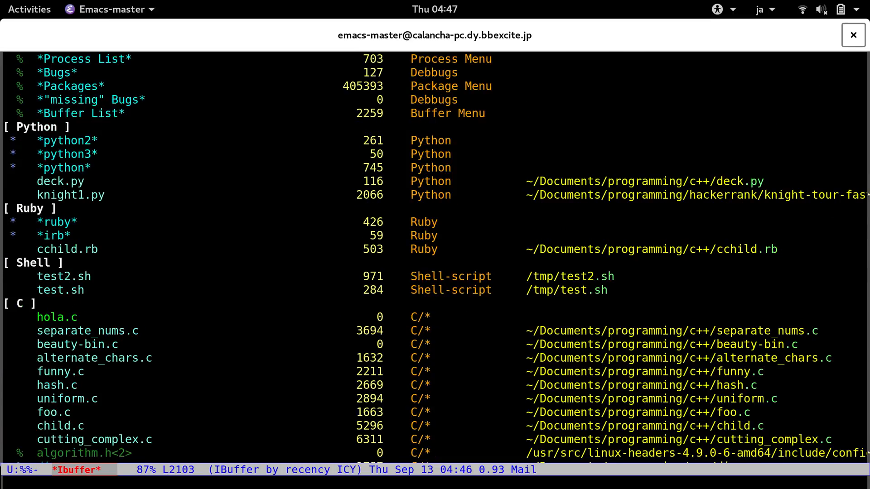
Step: Jump to the end, back up past the Dired group heading, and return to the top of the list
key(alt+greater)
key(shift+Tab)
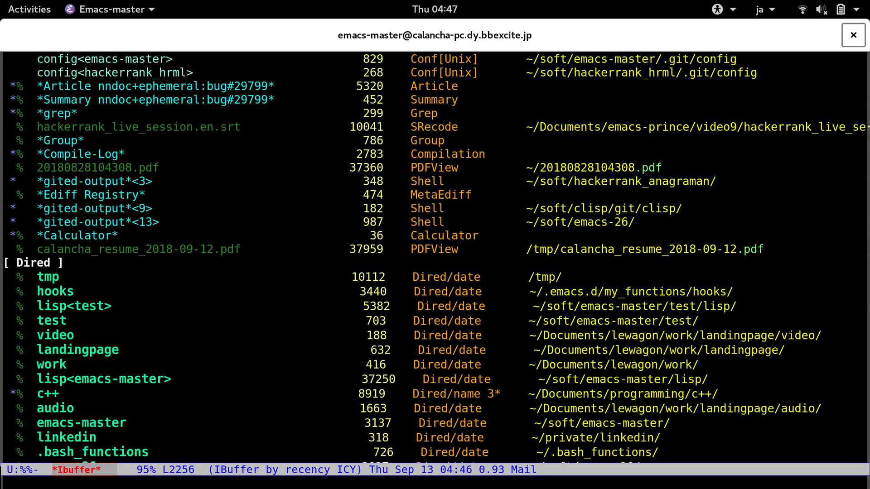
key(shift+Tab)
key(alt+less)
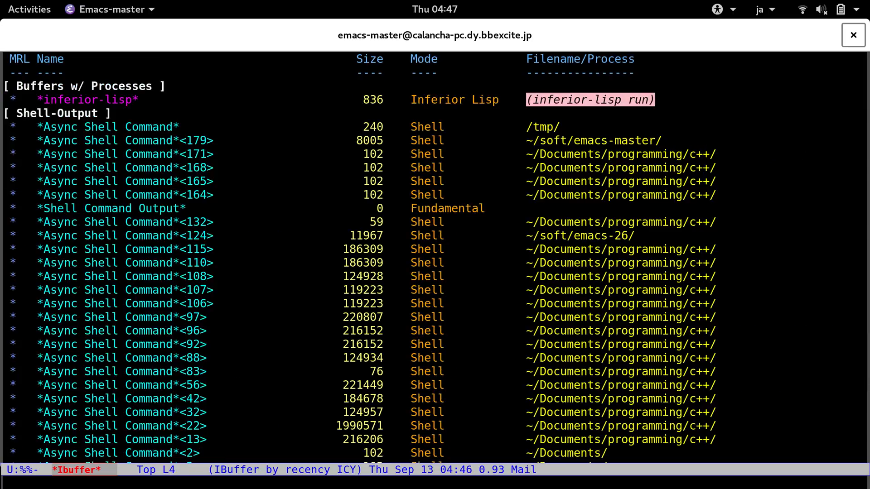